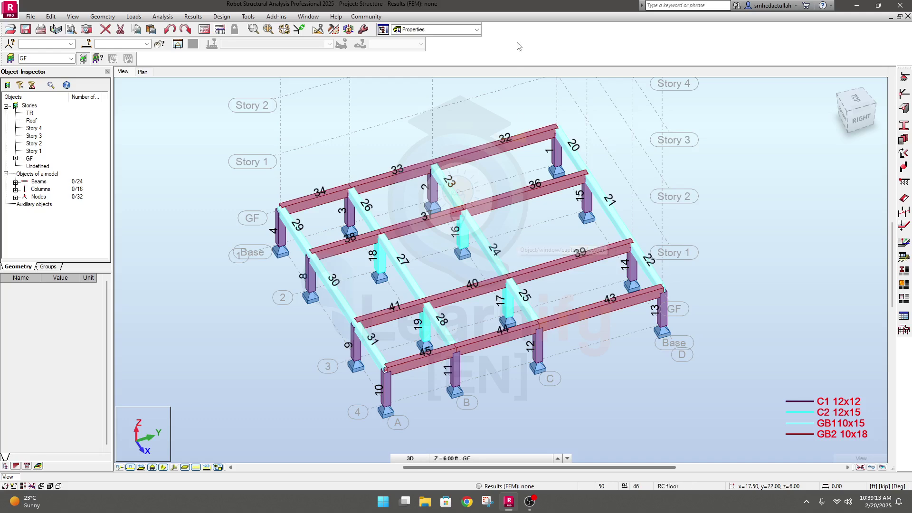
Switch to the Geometry layout and inspect the ground-floor frame in both the 3D view and the plan
left_click(476, 30)
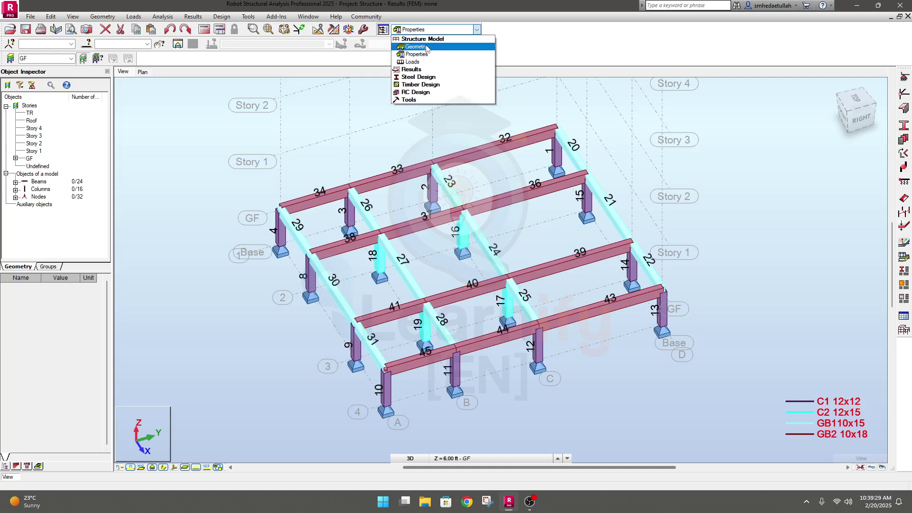
left_click(426, 47)
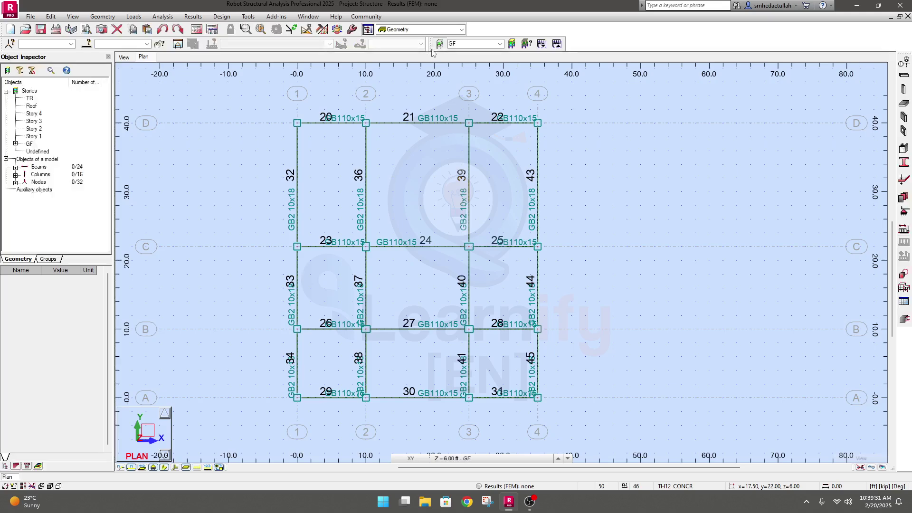
scroll(394, 193, "up", 2)
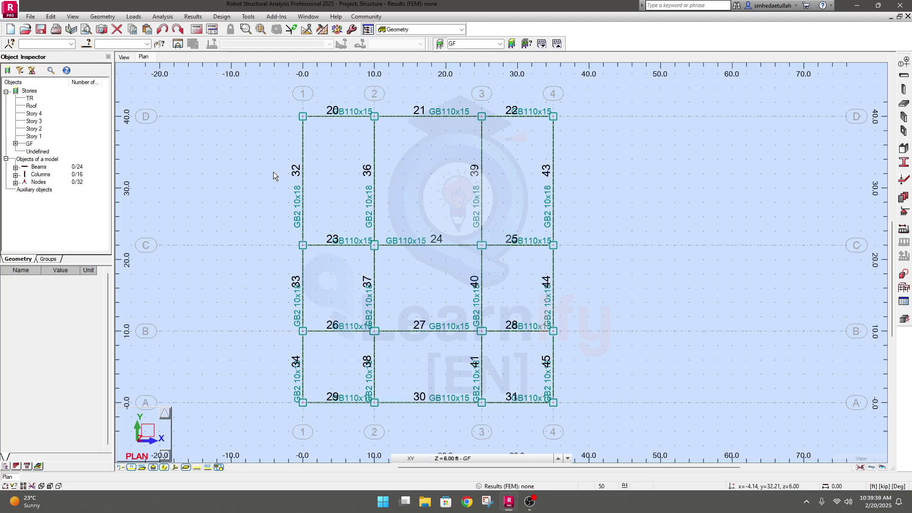
left_click(124, 57)
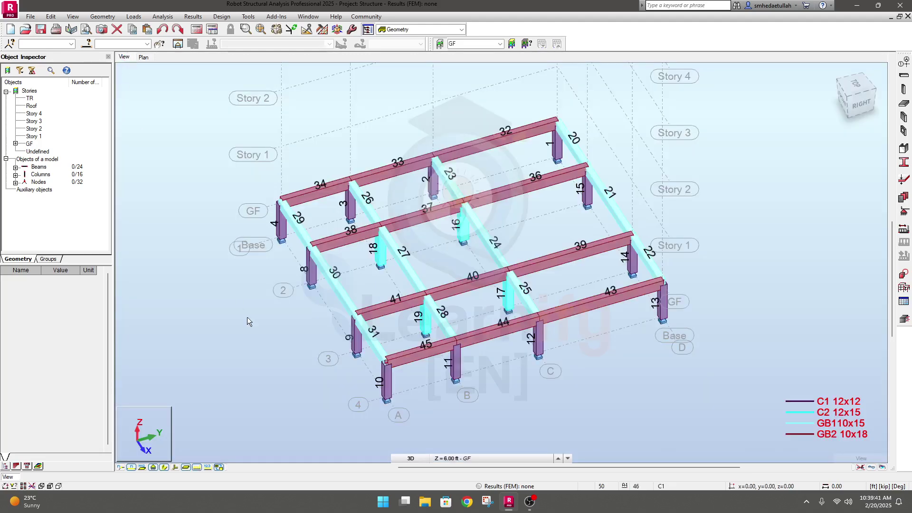
middle_click_drag(262, 322, 264, 320)
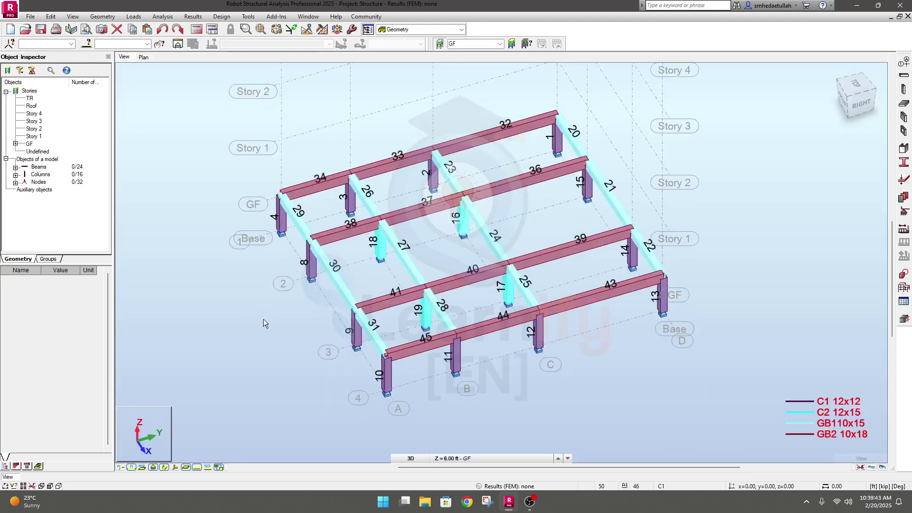
left_click(144, 57)
middle_click_drag(252, 246, 256, 241)
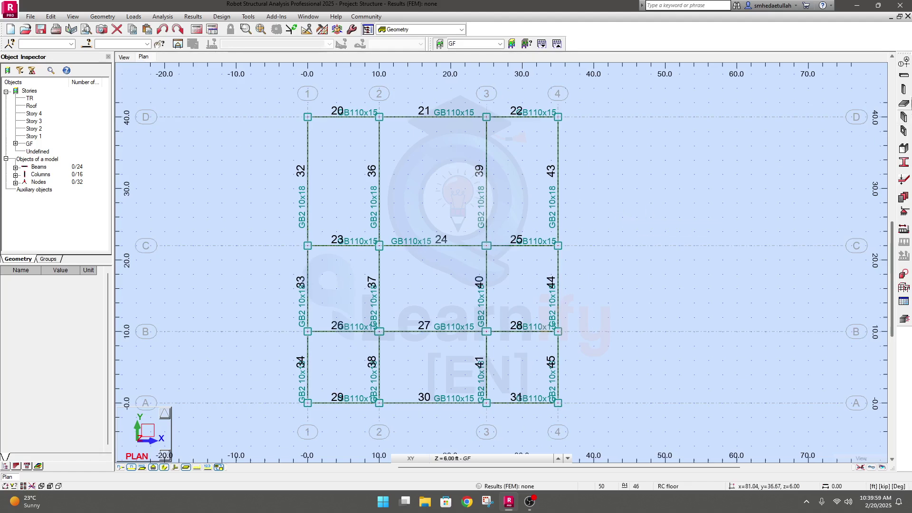
Display the Properties layout, followed by the Loads layout with its load types and load table
left_click(404, 30)
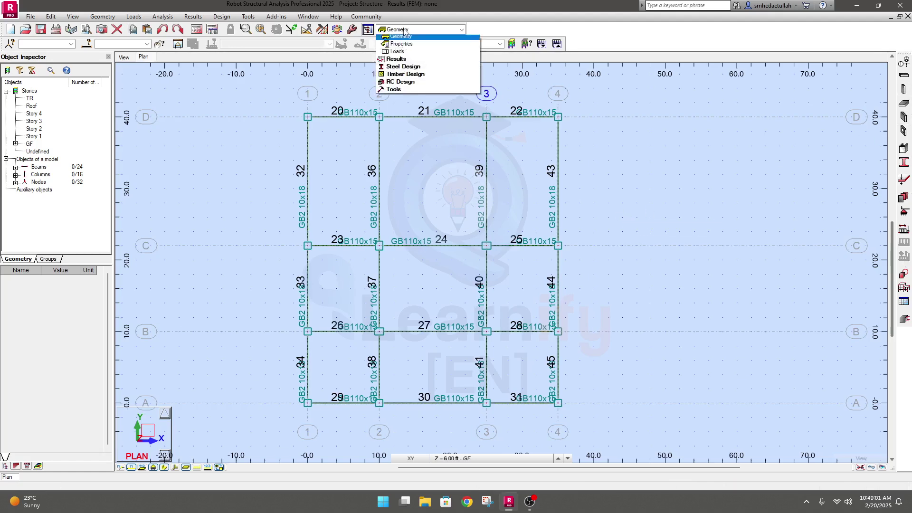
left_click(408, 51)
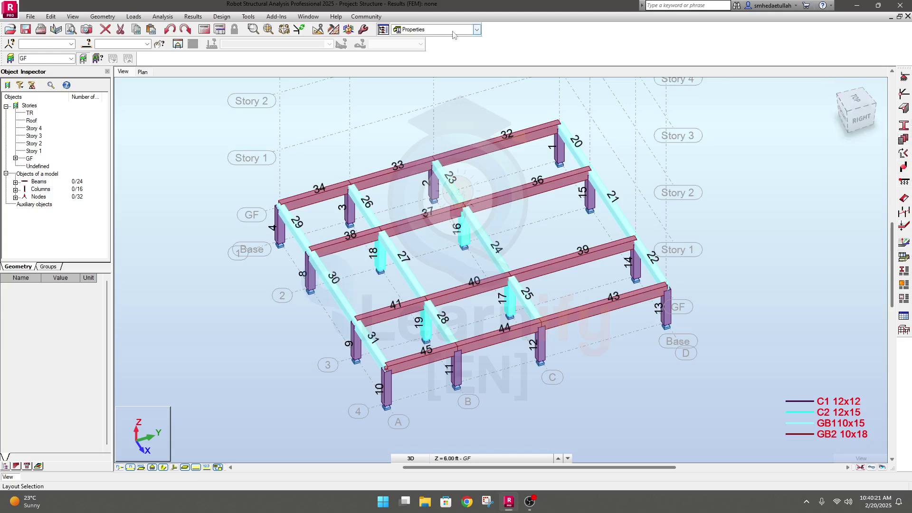
left_click(476, 29)
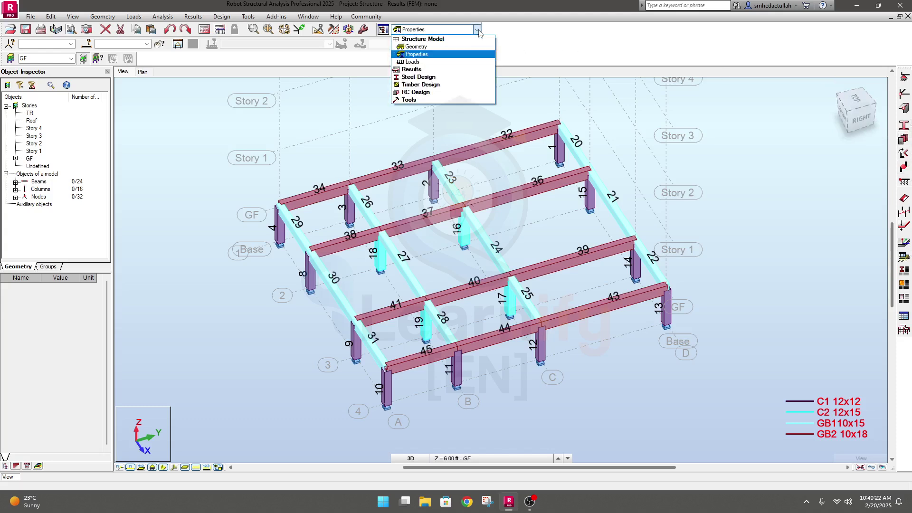
left_click(437, 62)
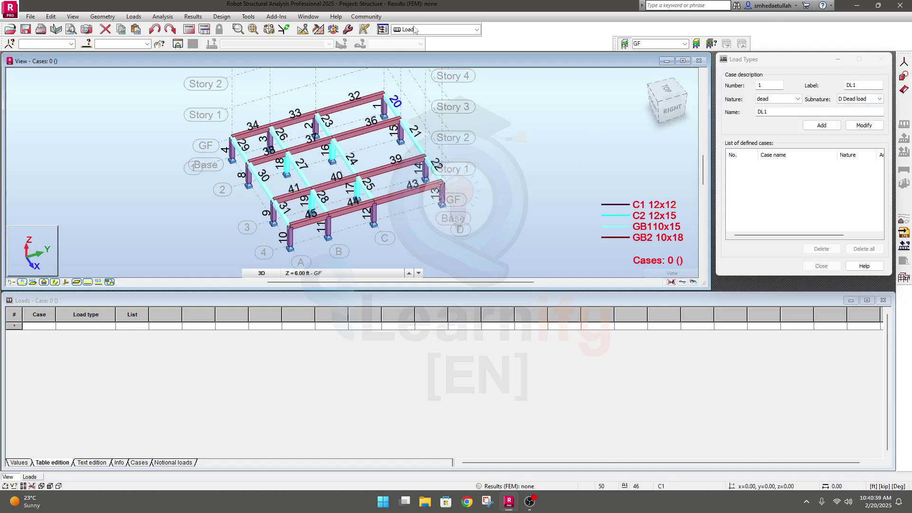
Browse the available Results layouts, then return to the Geometry layout of the structure model
left_click(443, 30)
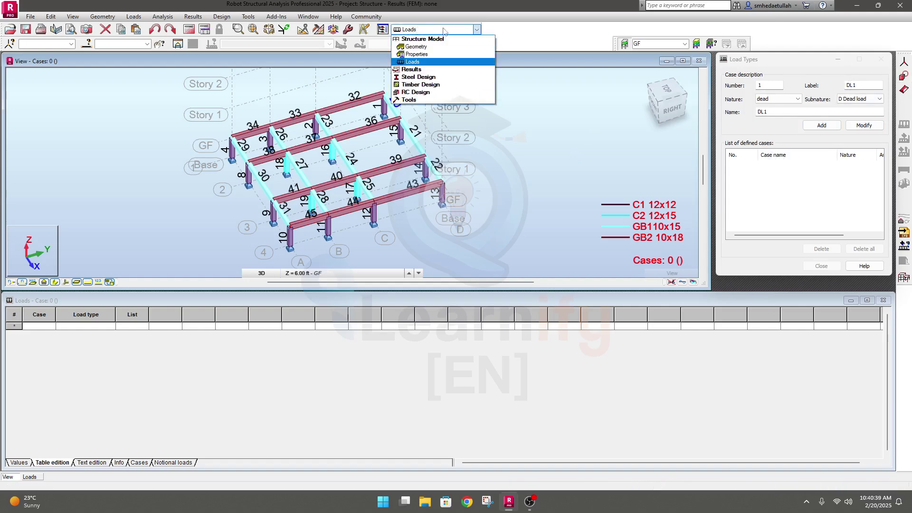
left_click(426, 72)
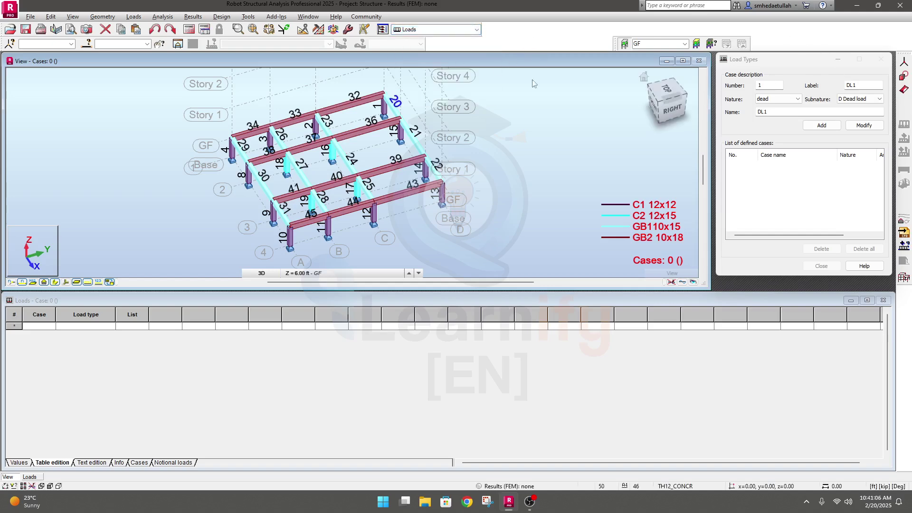
left_click(427, 30)
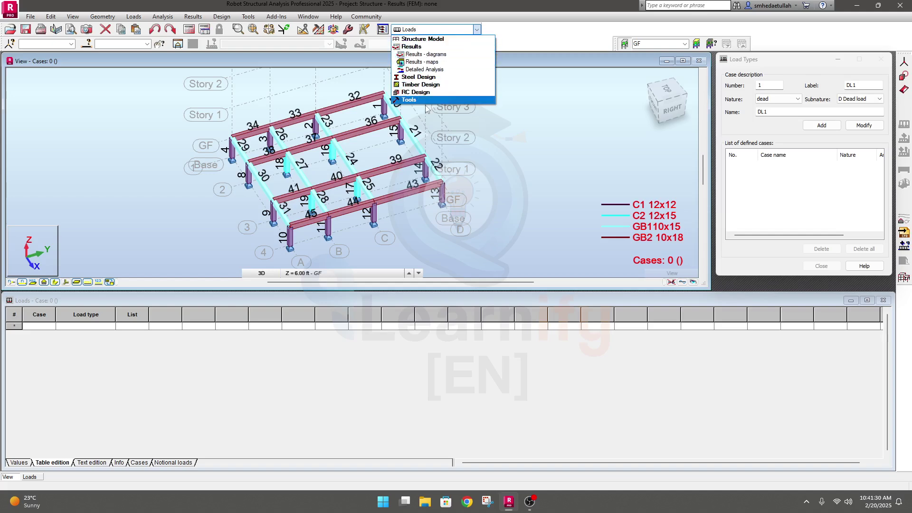
left_click(421, 40)
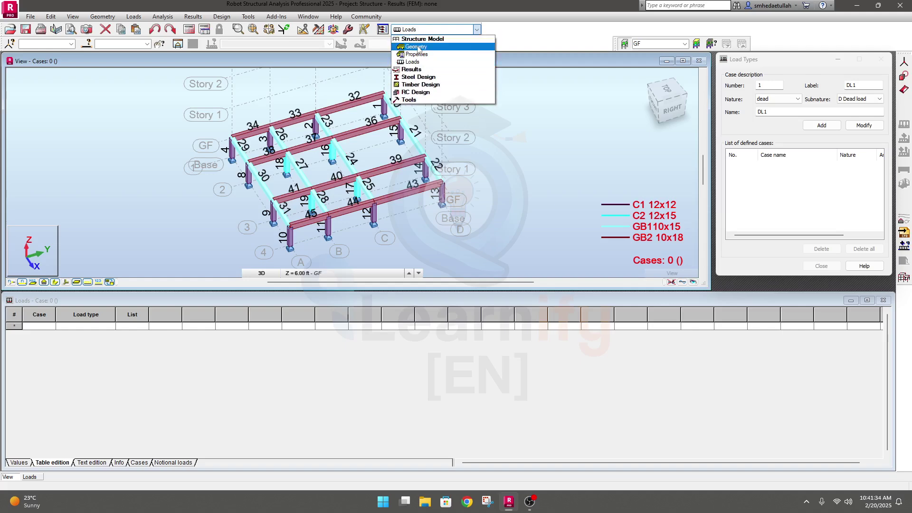
left_click(416, 46)
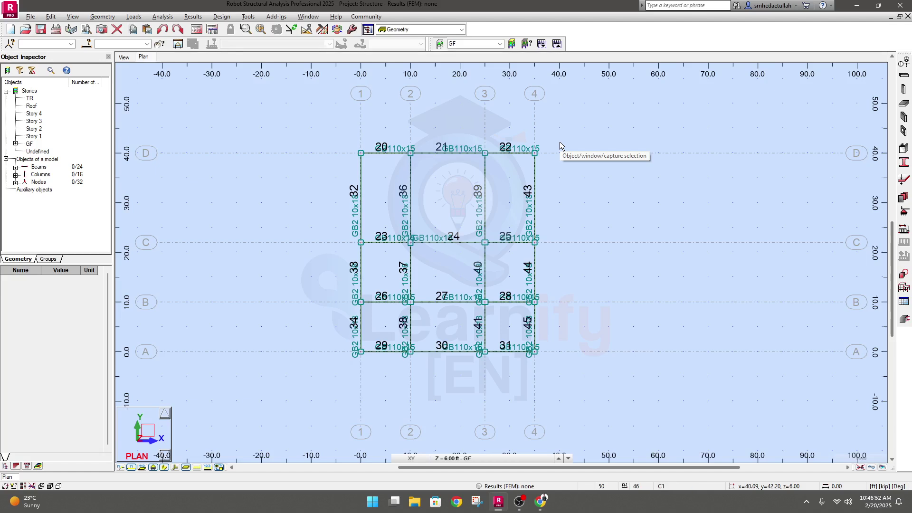
Select the bay between axes 3–4 and C–D in the plan and open the structure editing tools
scroll(539, 157, "right", 3)
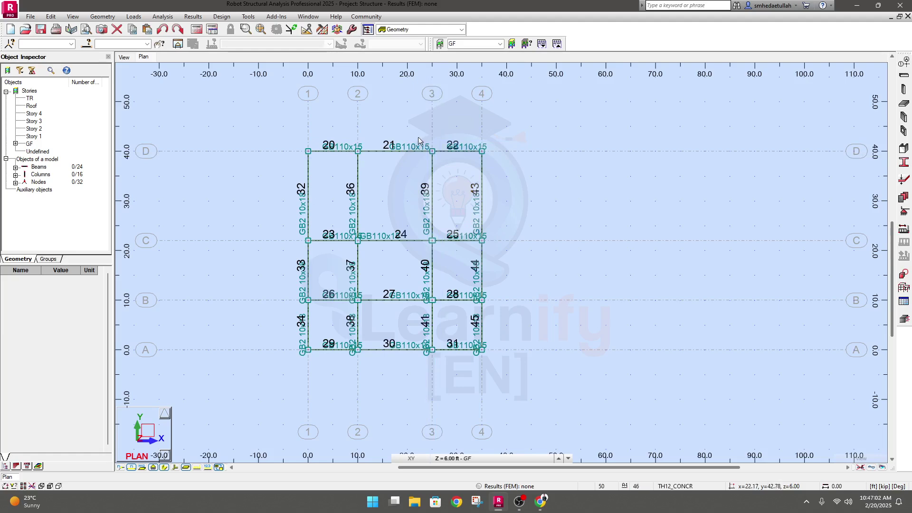
left_click_drag(418, 137, 494, 246)
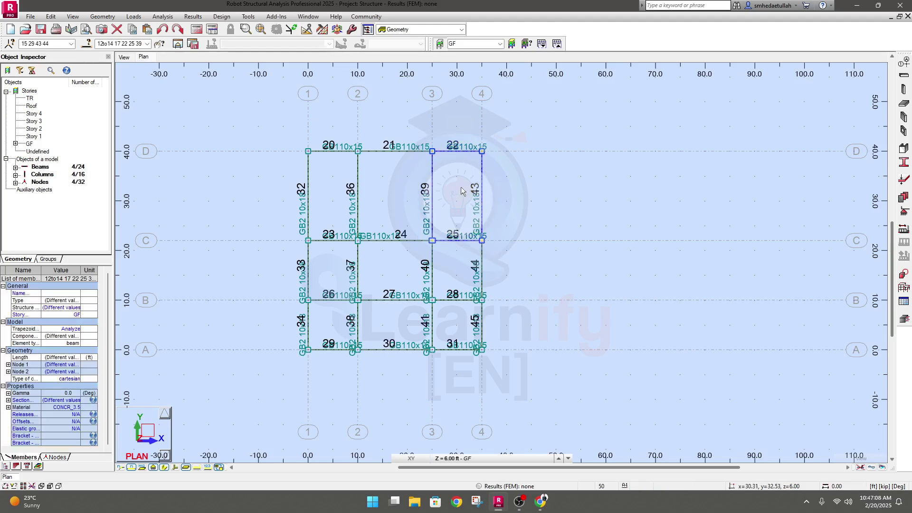
middle_click_drag(534, 203, 513, 204)
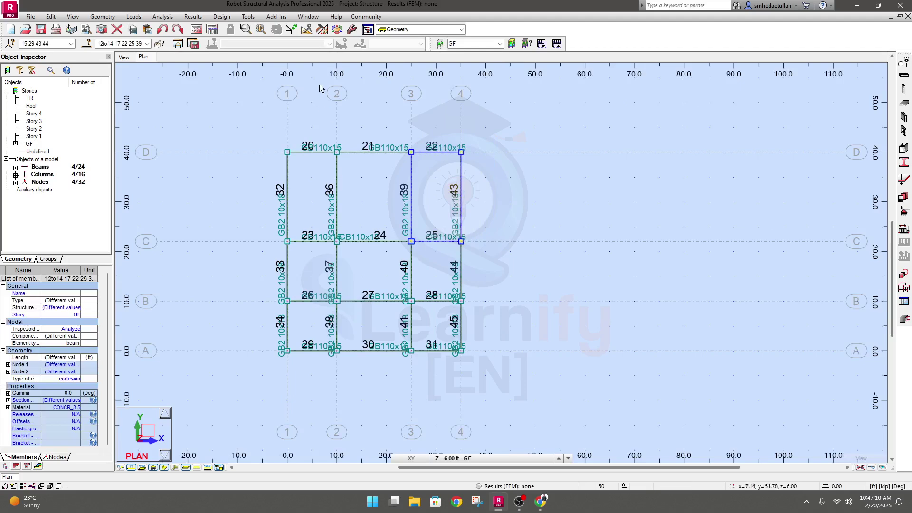
left_click(309, 33)
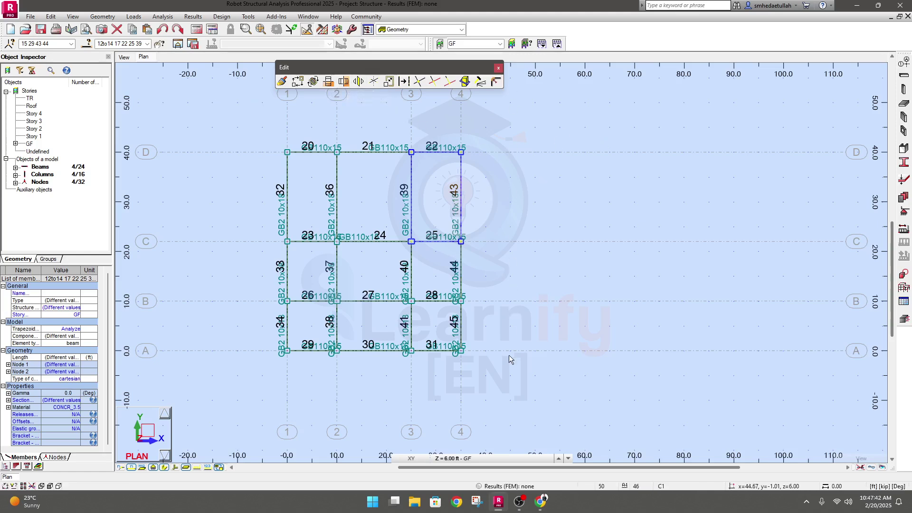
scroll(503, 250, "down", 1)
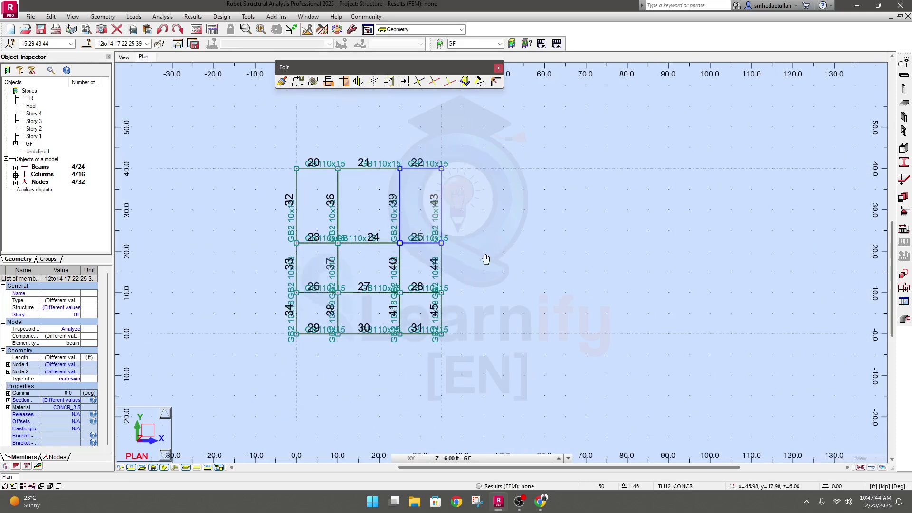
middle_click_drag(503, 251, 525, 305)
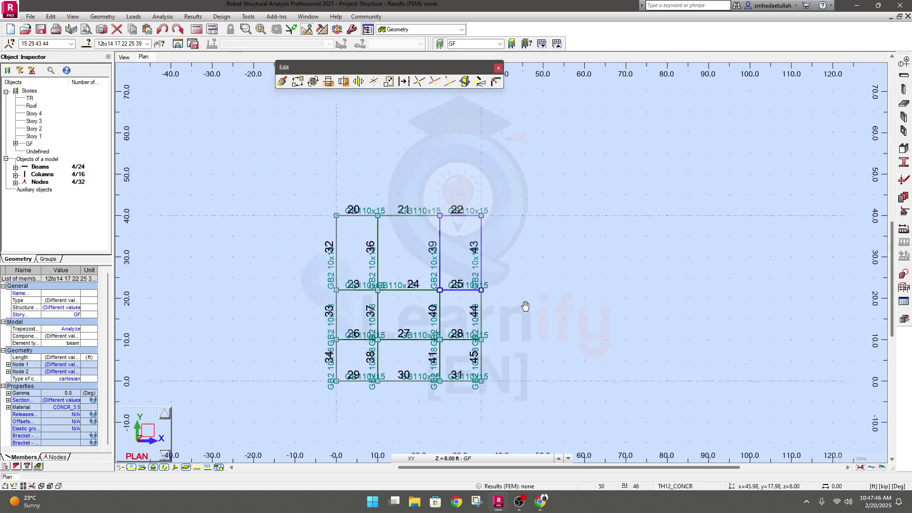
Try a horizontal mirror copy of the selected bay about the plane at 45 ft, then undo it
left_click(329, 81)
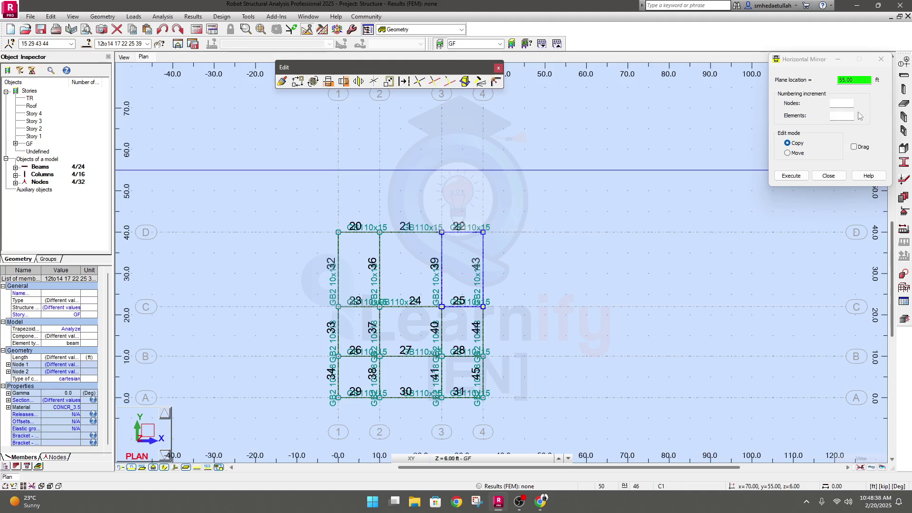
left_click(857, 79)
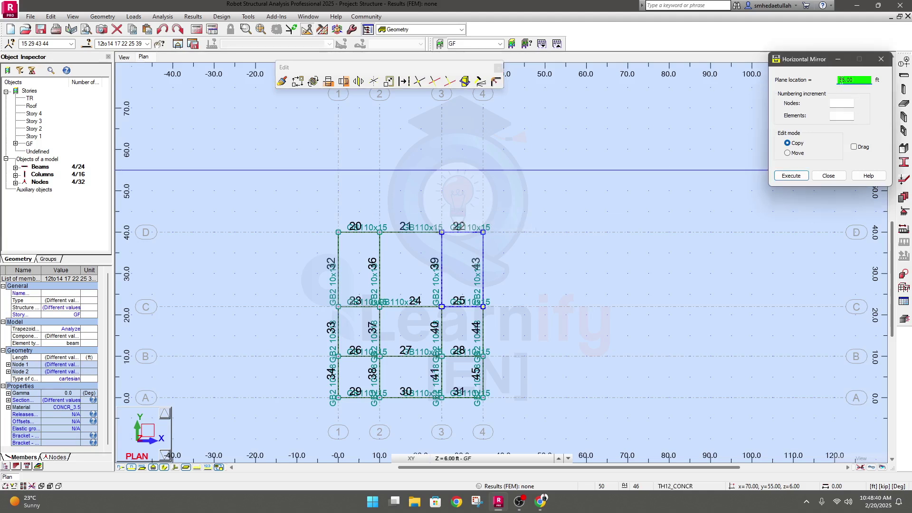
type("4")
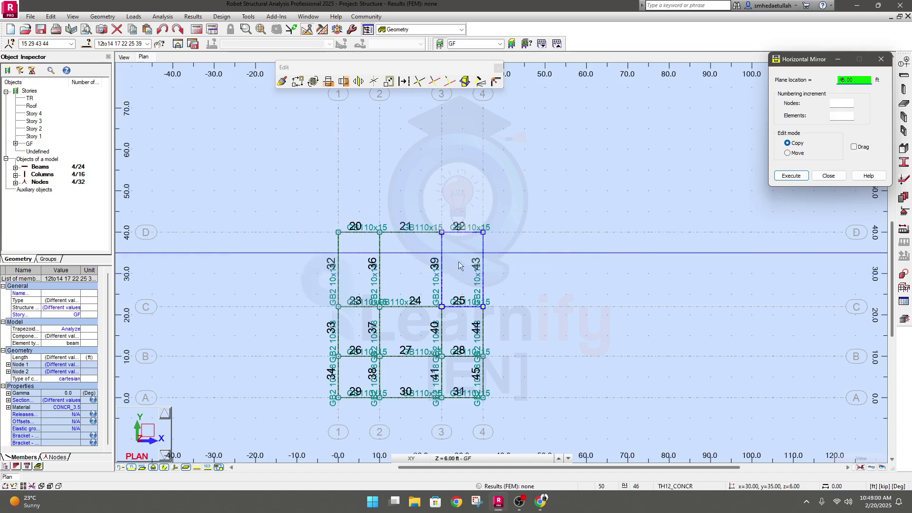
middle_click_drag(460, 261, 450, 289)
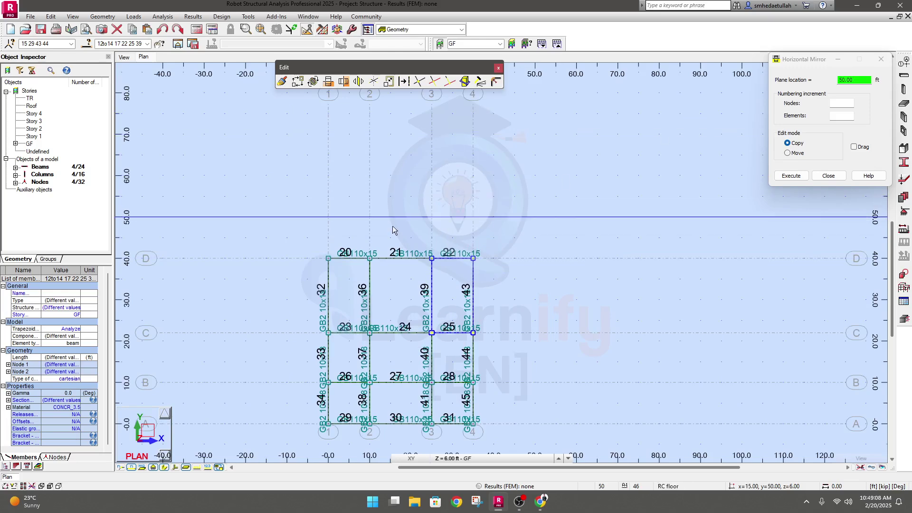
left_click(449, 236)
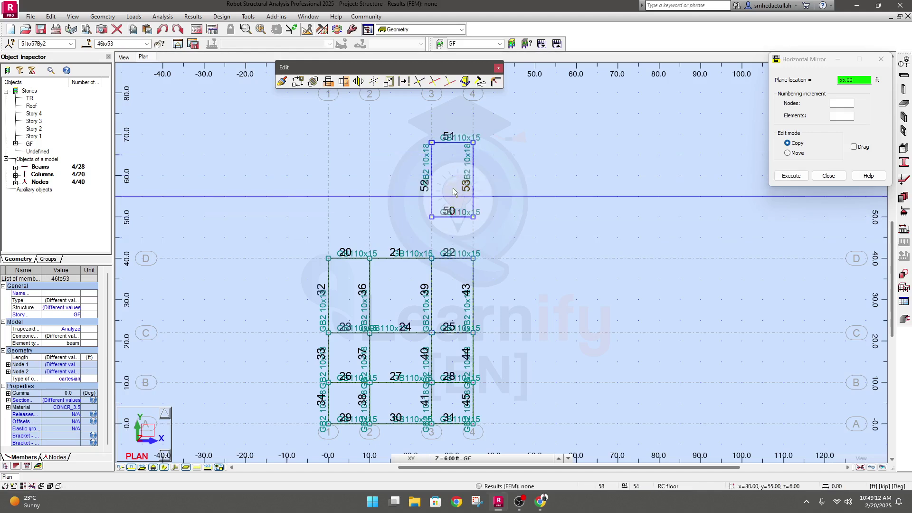
key("ctrl+z")
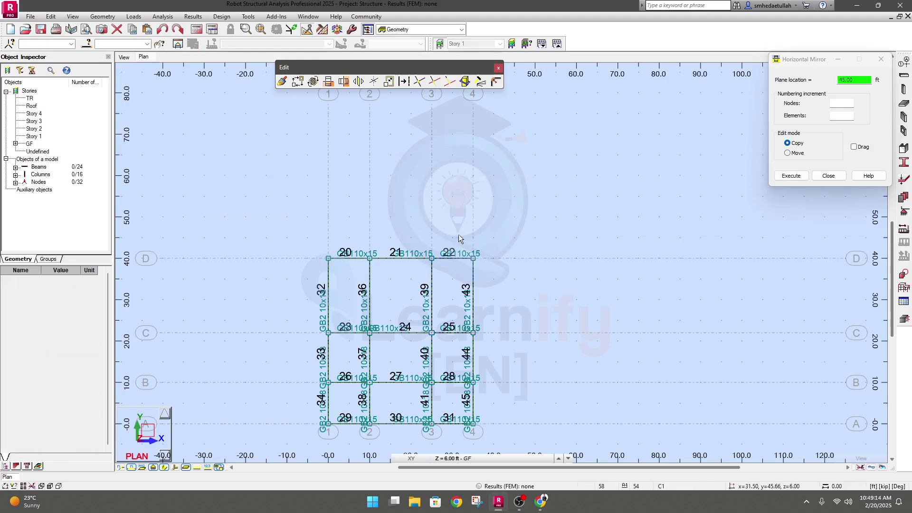
Try a horizontal mirror copy of the whole structure about the plane at 45 ft
left_click(841, 80)
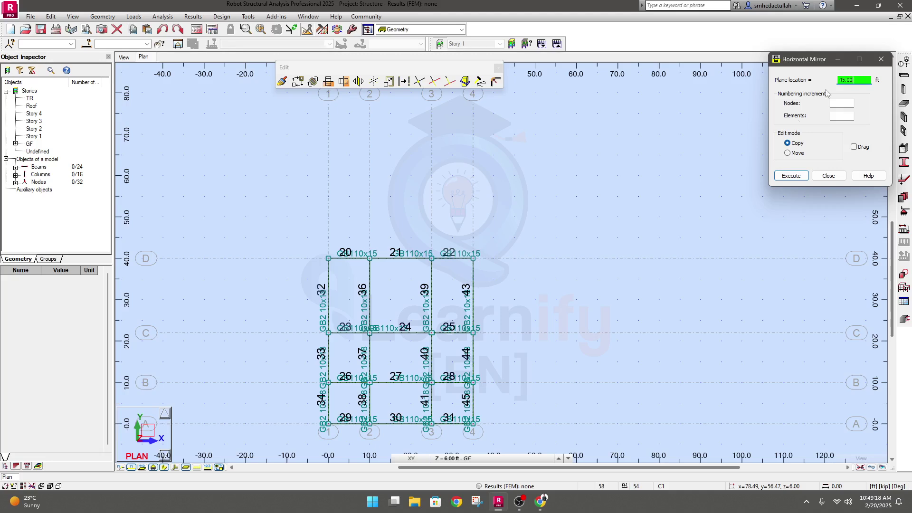
left_click(791, 176)
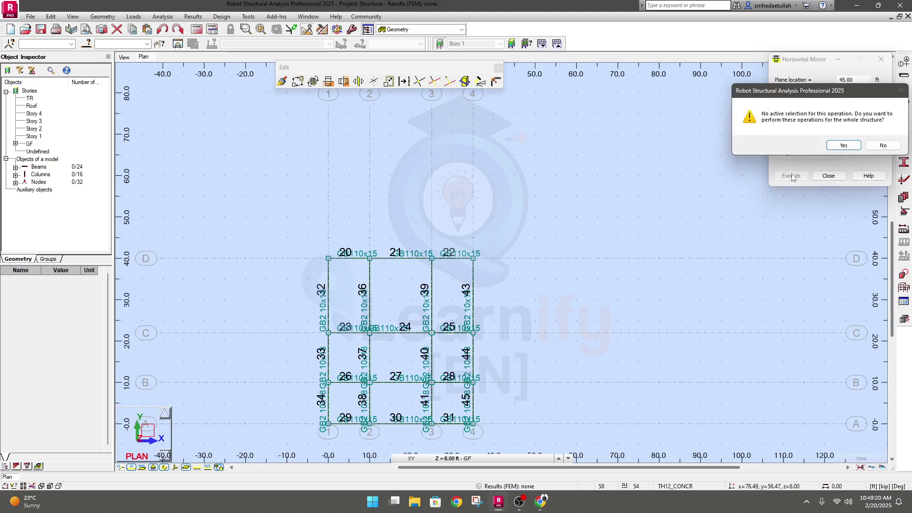
left_click(843, 145)
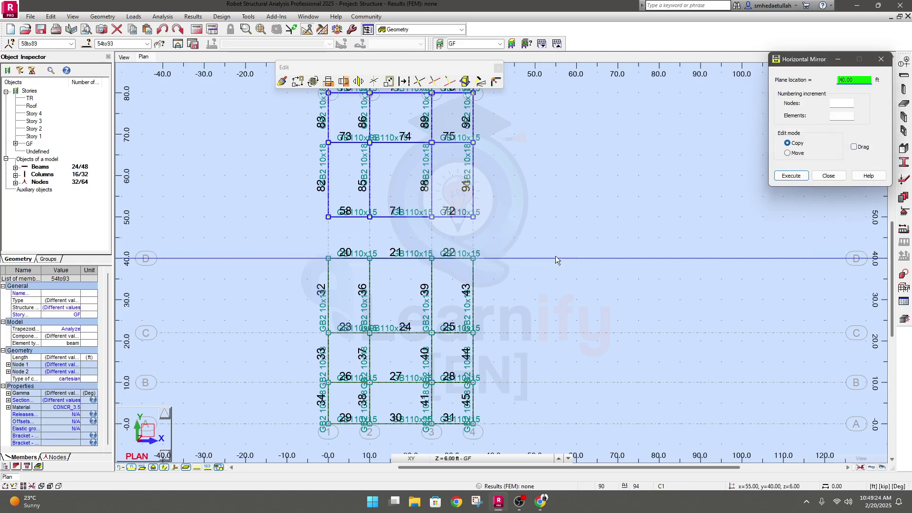
left_click(537, 206)
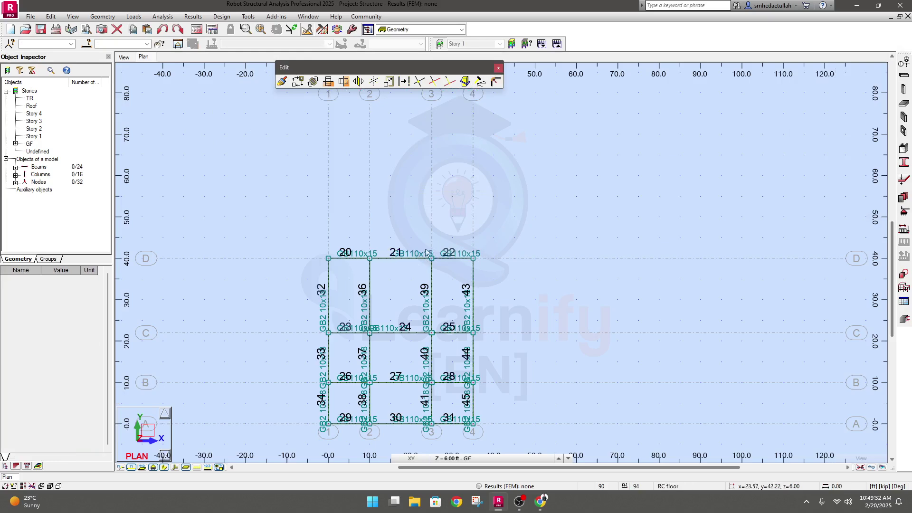
Select the bay between axes 3–4 and C–D again and copy it by Horizontal Mirror with the plane location at 45 ft
left_click_drag(438, 274, 488, 343)
left_click(328, 81)
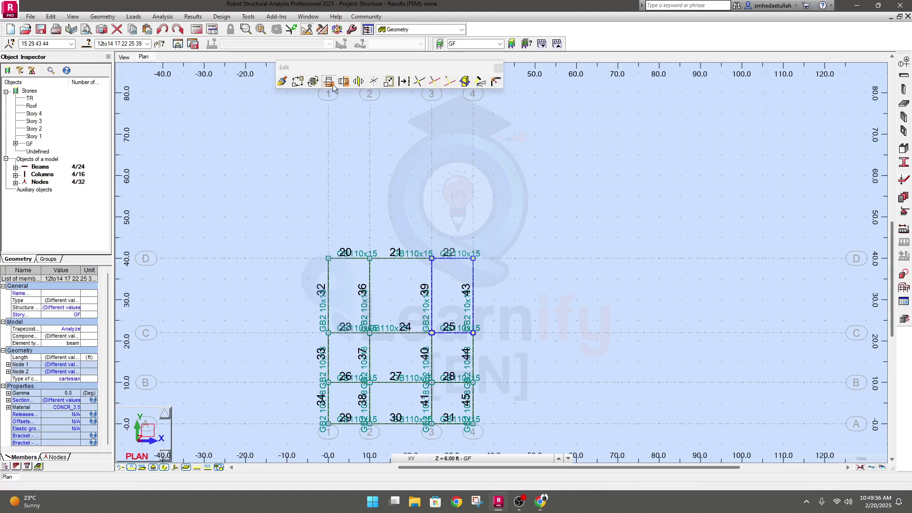
left_click_drag(855, 80, 816, 79)
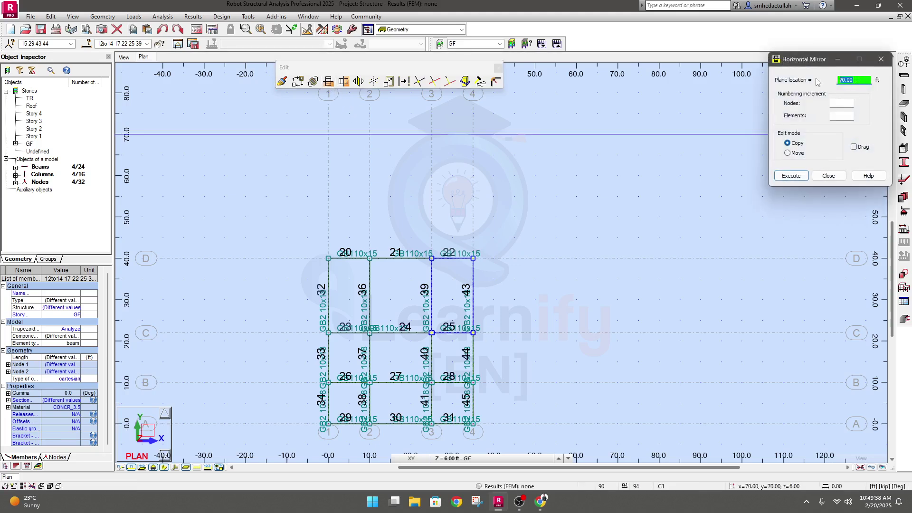
type("45")
left_click(792, 175)
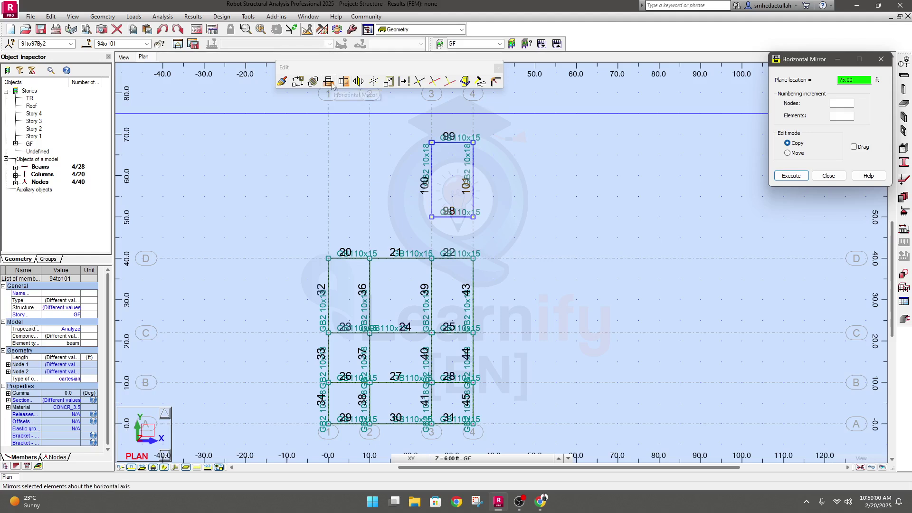
left_click(880, 61)
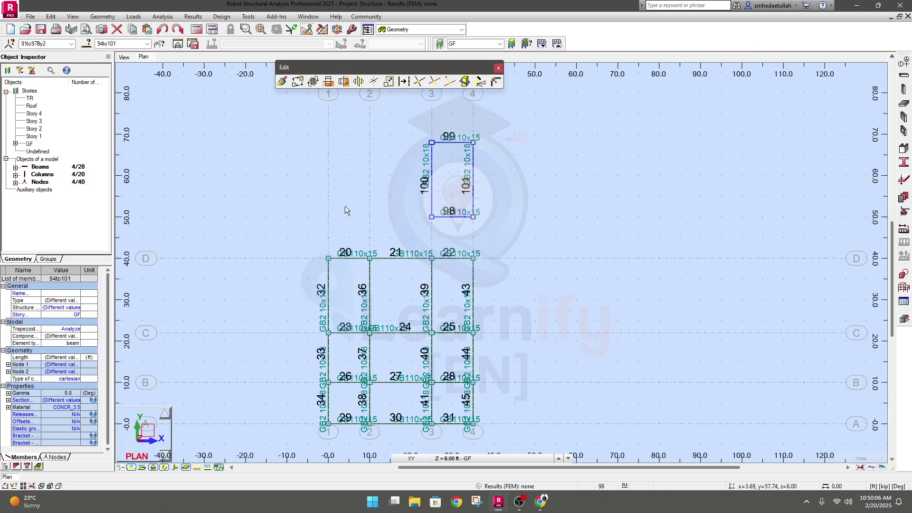
Start a Vertical Mirror of the selected bay and open Calculator in a small window beside the plan
left_click(344, 82)
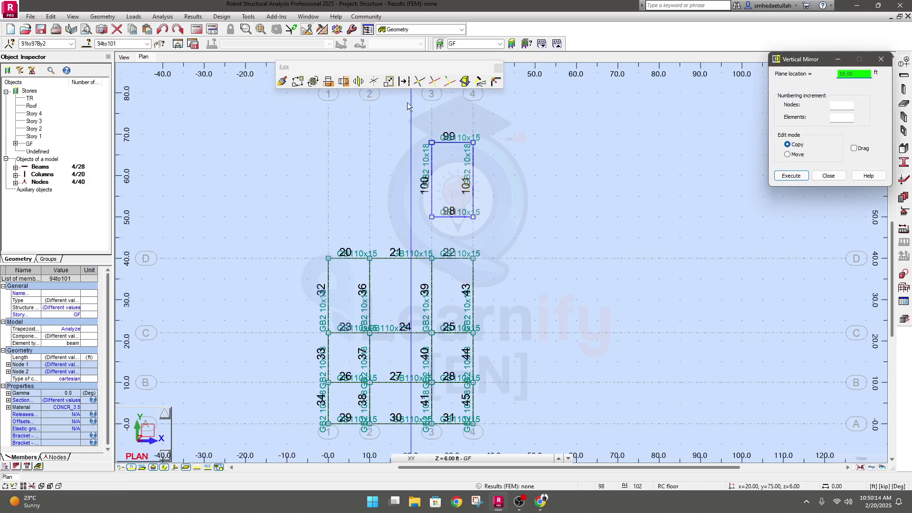
left_click_drag(388, 69, 388, 95)
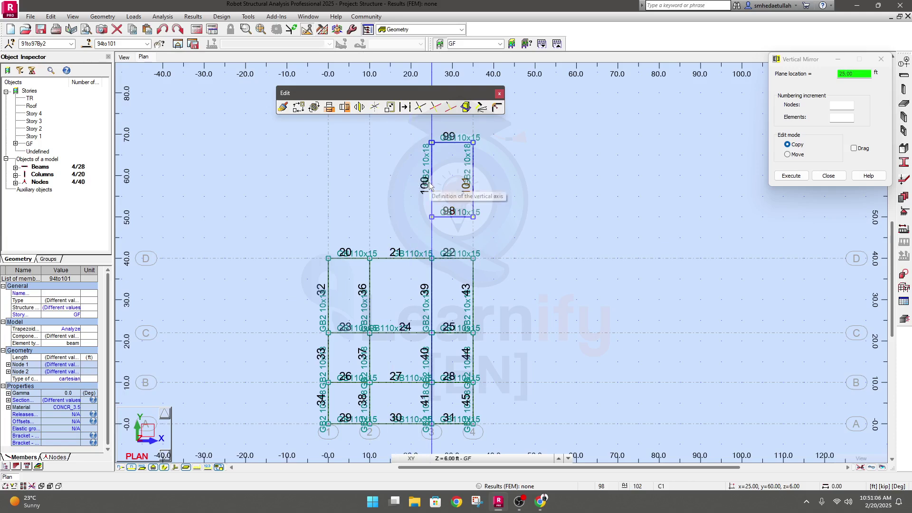
left_click(370, 507)
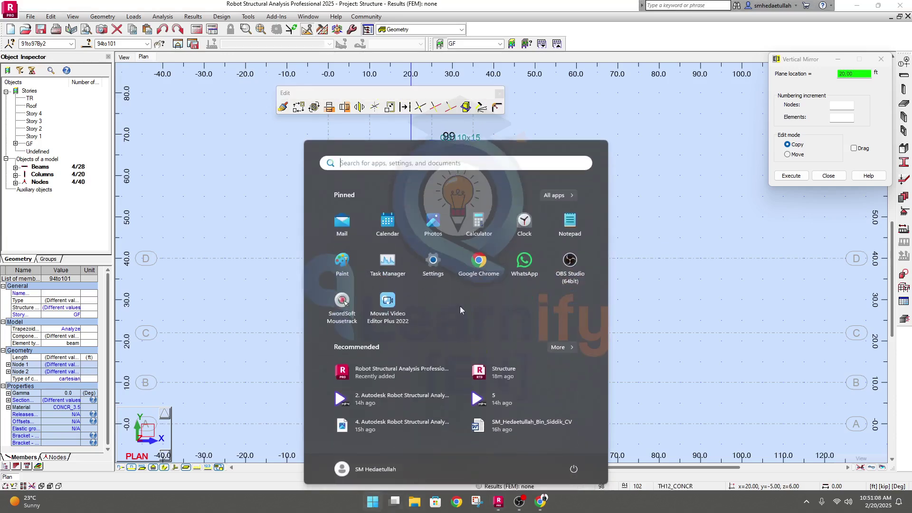
left_click(466, 227)
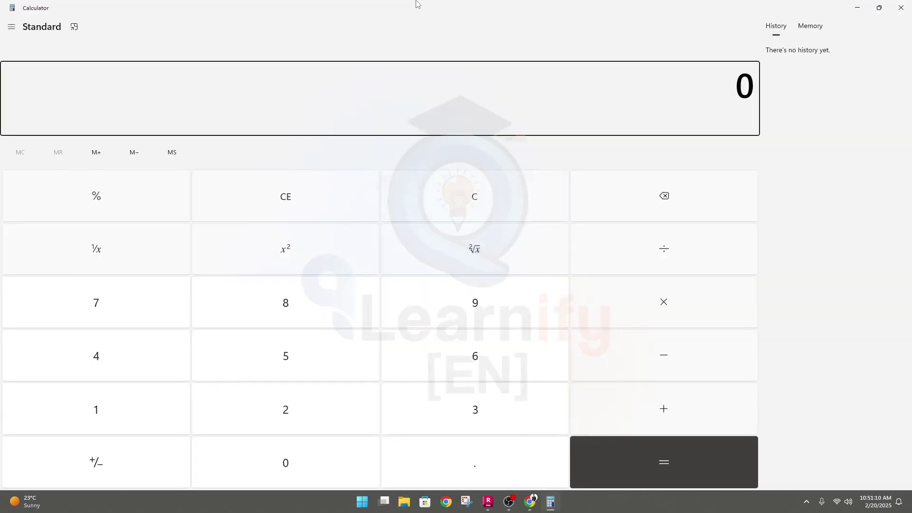
double_click(417, 6)
Calculate 15/2, try adding 25 to the result, and clear the calculation
type("7")
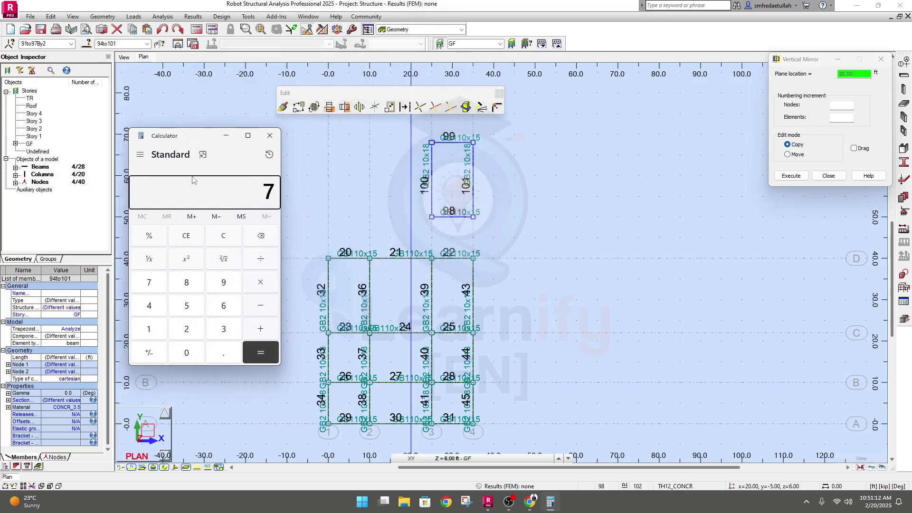
key("BackSpace")
type("15/2")
key("Return")
type("+")
type("2.5 ")
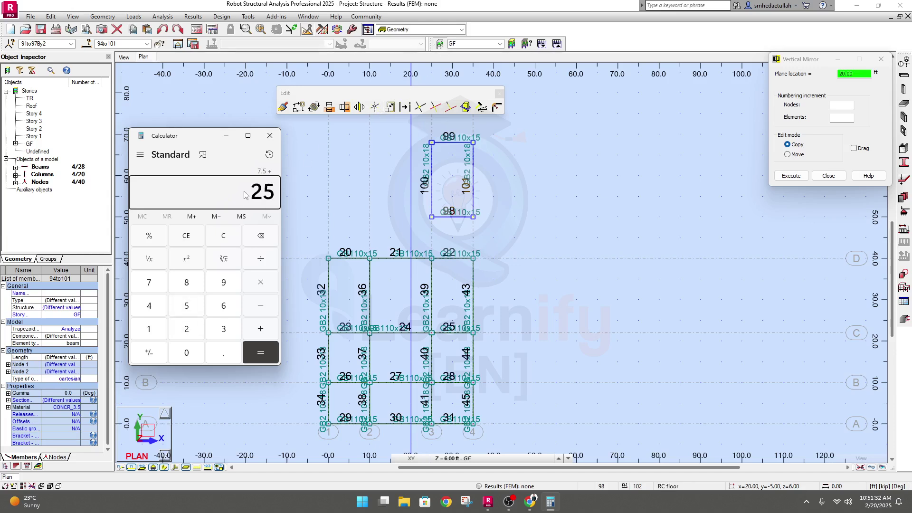
type("- ")
type("0")
key("Escape")
Calculate 25 - 7.5 and copy the result 17.5
type("25 - ")
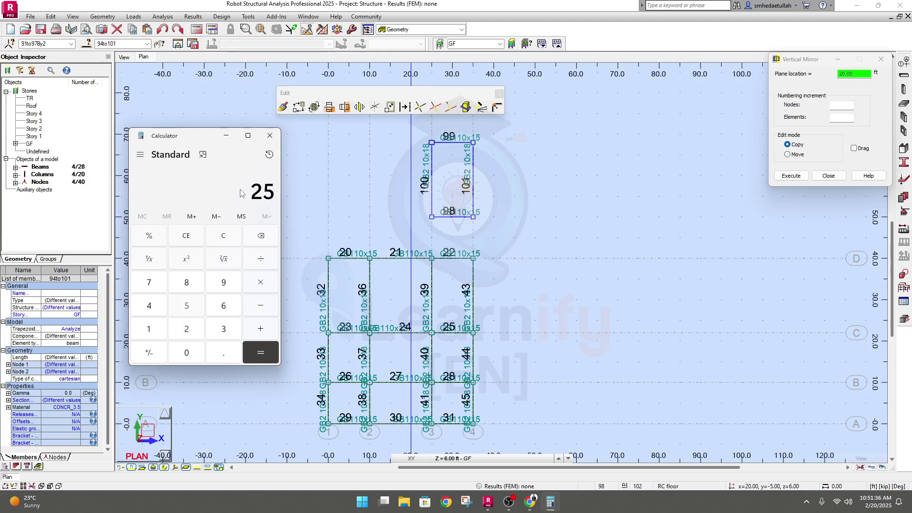
type("7.5")
key("Return")
left_click_drag(242, 194, 275, 195)
key("ctrl+c")
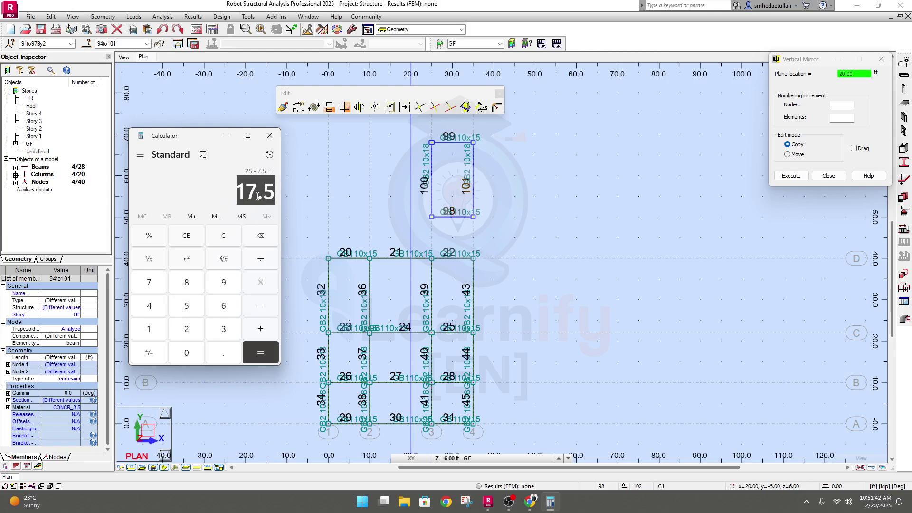
right_click(258, 196)
left_click(280, 201)
Switch back to Robot Structural Analysis and copy the selected bay by Vertical Mirror with the plane location at 17.5 ft
left_click_drag(869, 73, 819, 80)
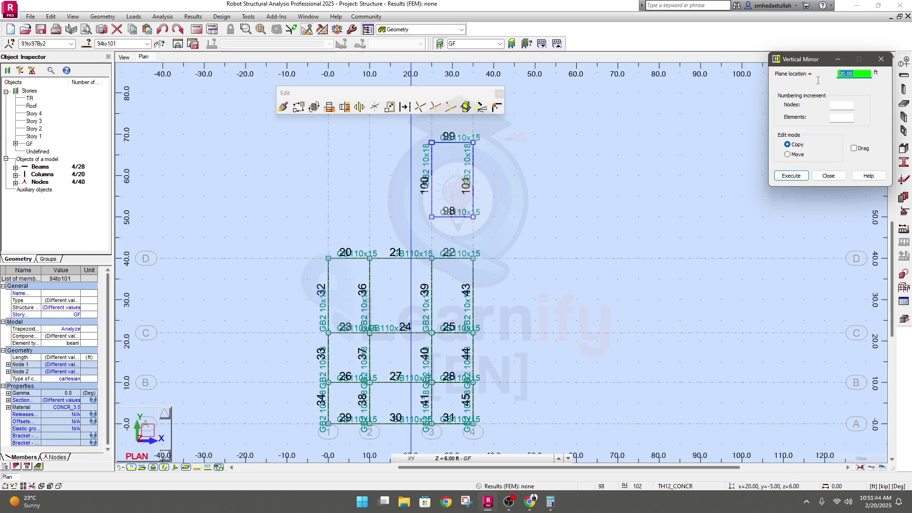
key("ctrl+v")
left_click(791, 176)
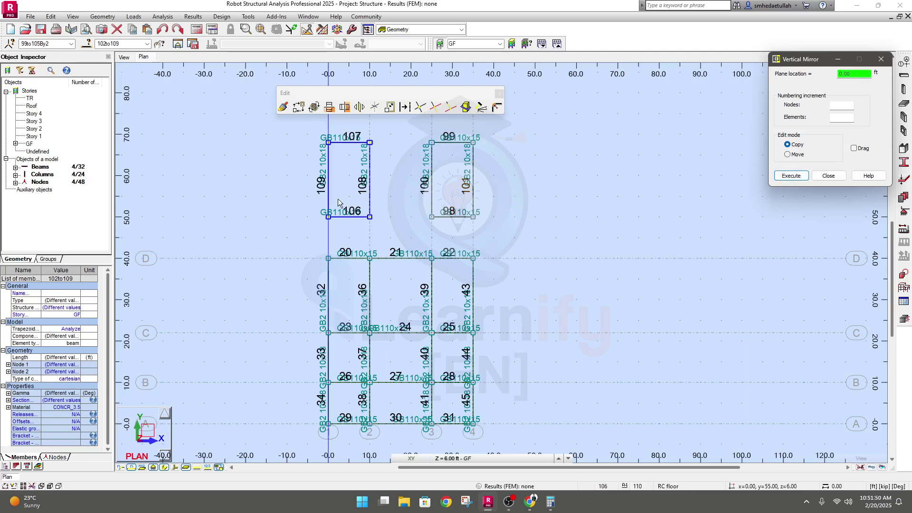
Try a vertical mirror copy of the new bay about the plane at 15 ft, then undo it
left_click(349, 170)
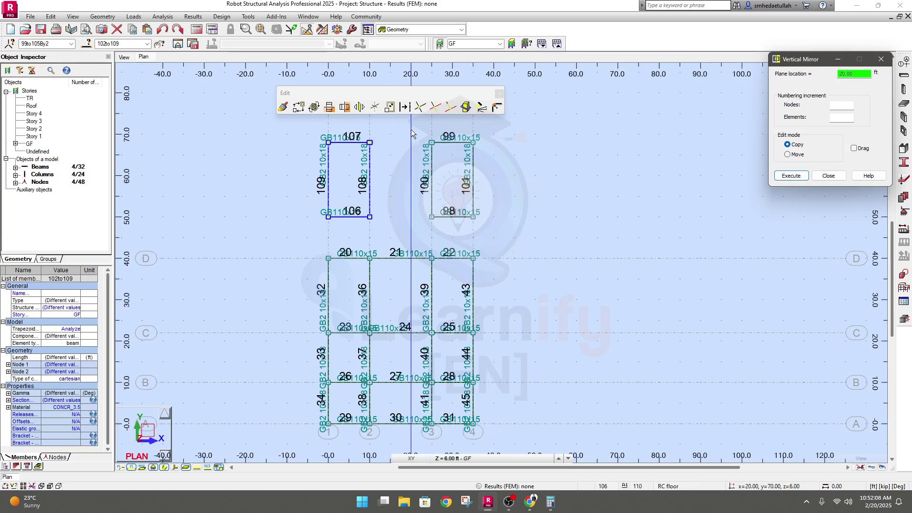
left_click(398, 147)
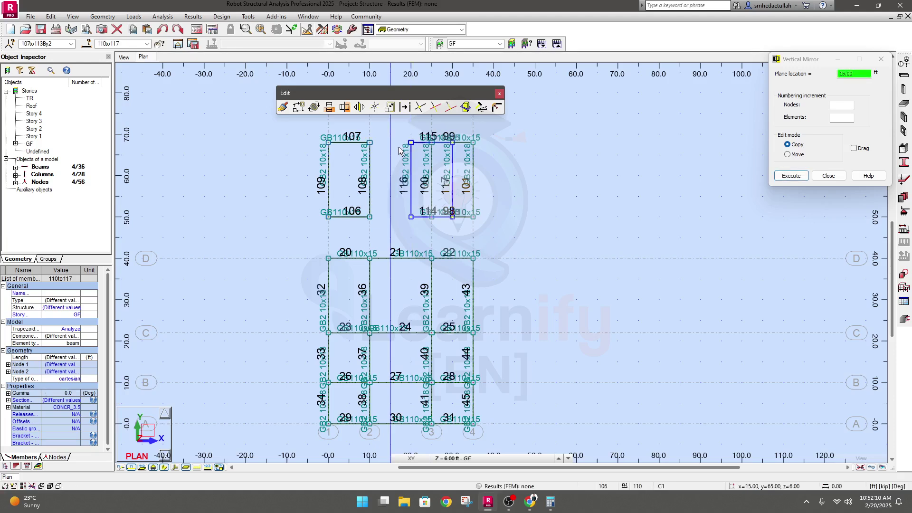
key("ctrl+z")
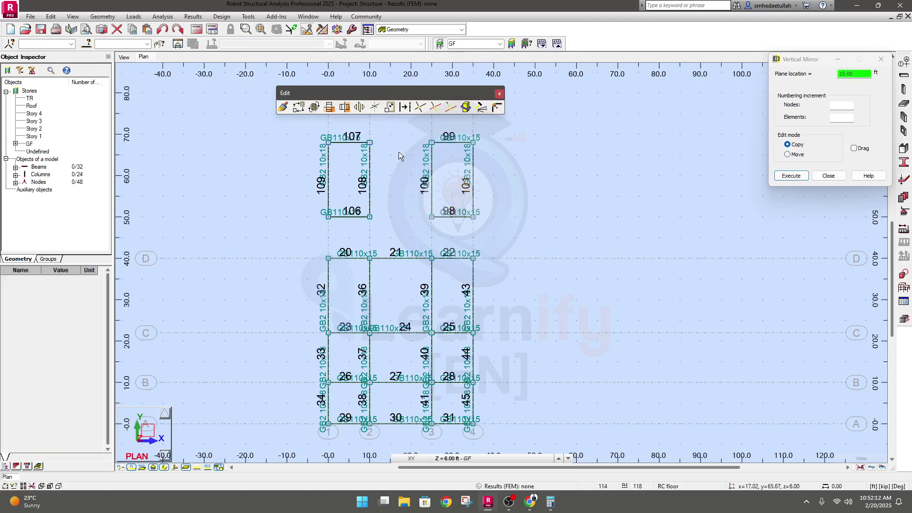
key("Escape")
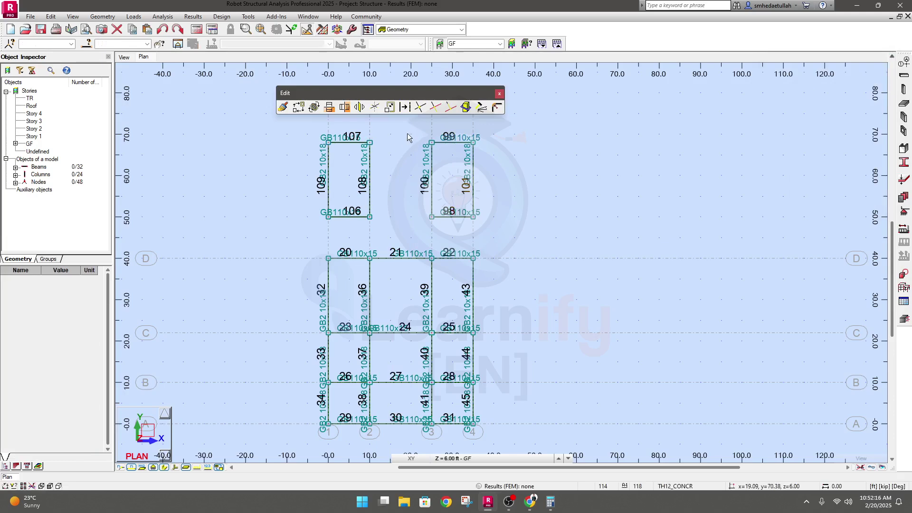
Select the detached bay between axes 3–4 above axis D and copy it by Vertical Mirror about the plane at 40 ft
left_click_drag(406, 135, 491, 233)
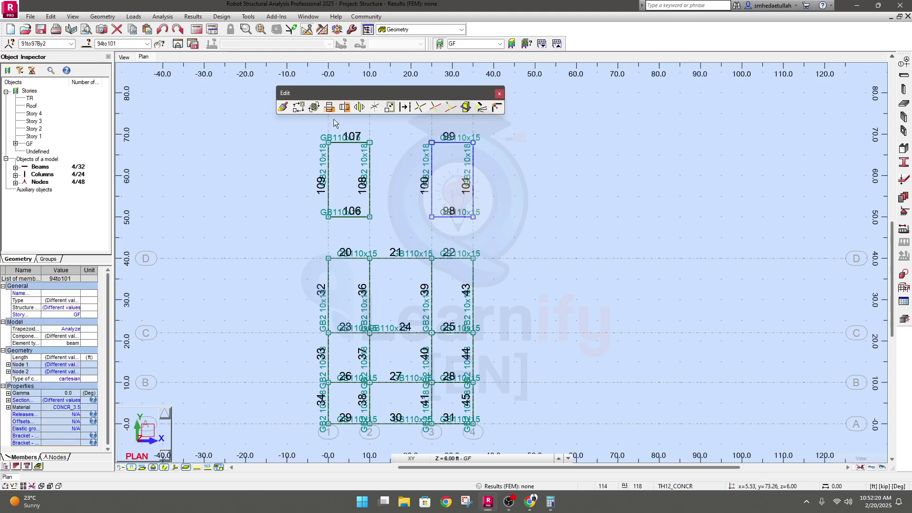
left_click(330, 107)
left_click(514, 171)
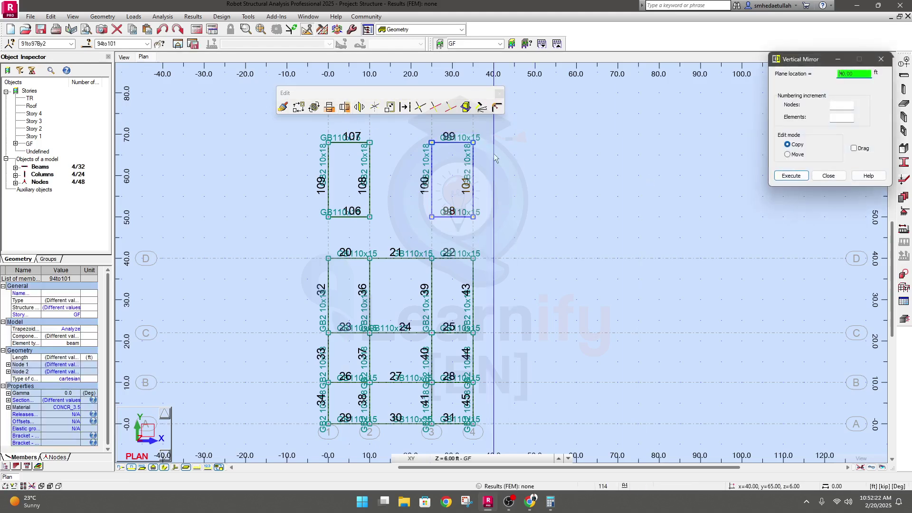
left_click(494, 153)
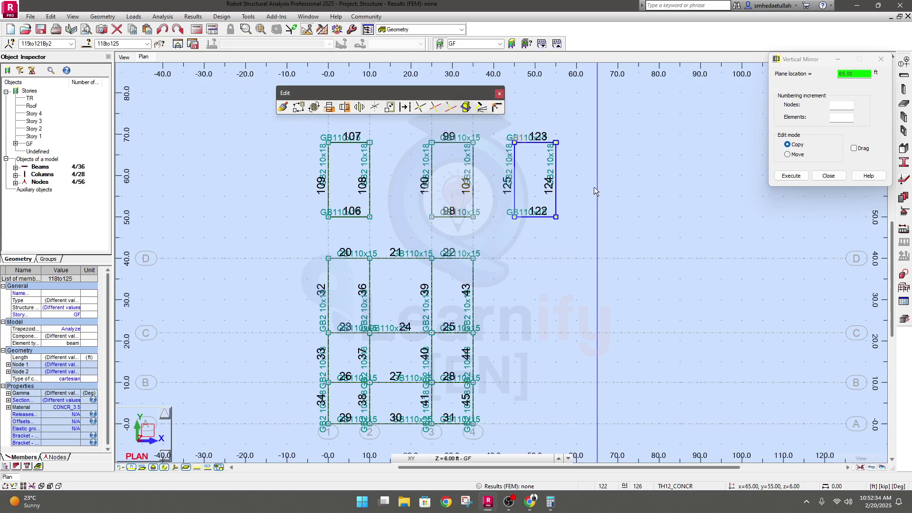
Set the edit mode to Move, mirror the newly copied bay about the plane at 60 ft and back again, and end the Vertical Mirror
left_click(797, 155)
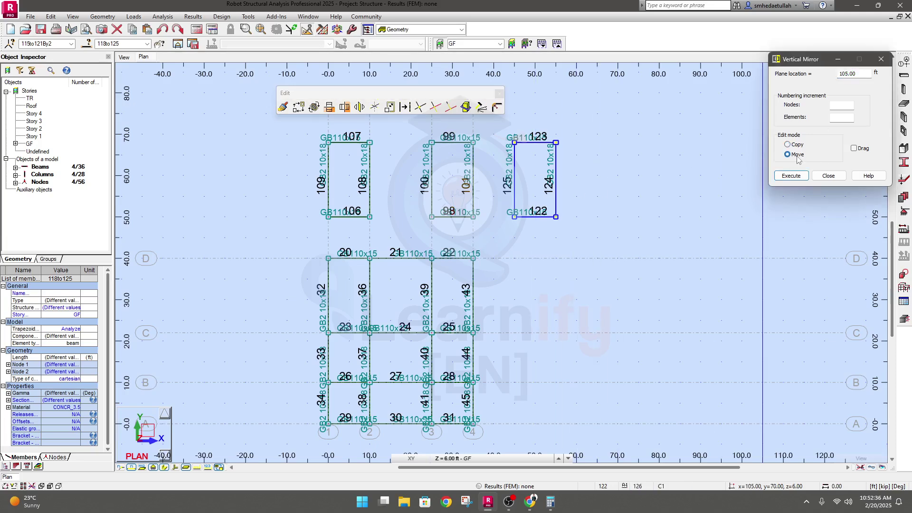
left_click(578, 180)
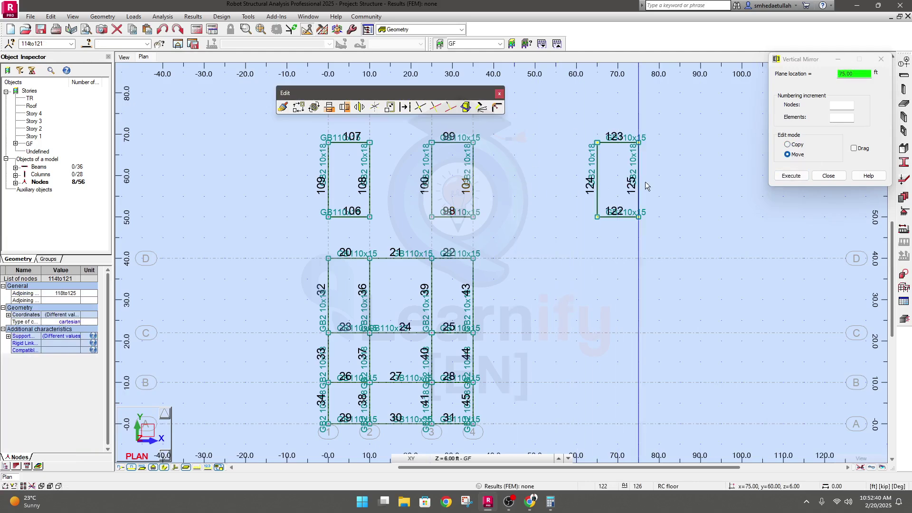
left_click(565, 189)
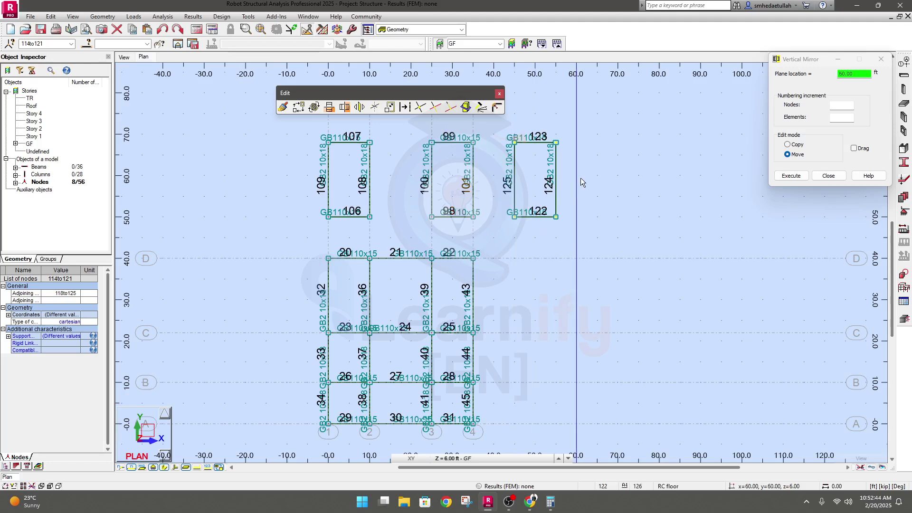
left_click(810, 61)
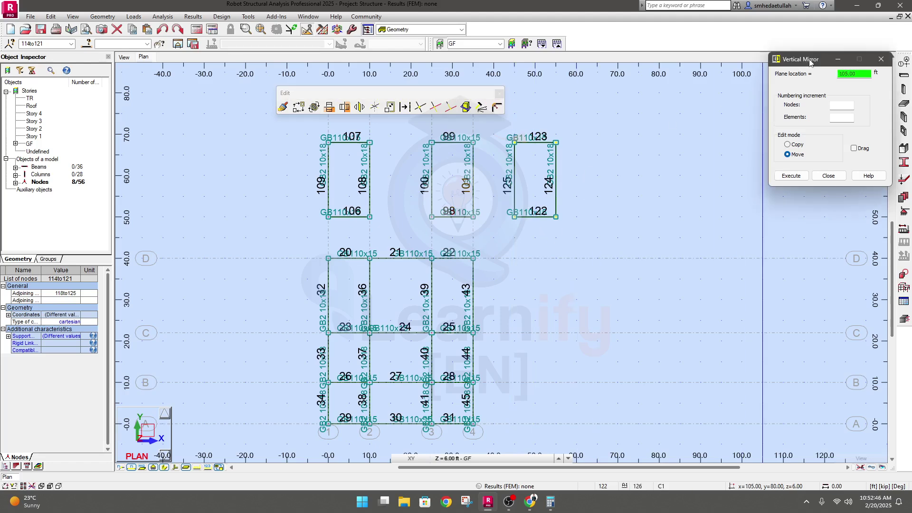
left_click_drag(811, 61, 742, 97)
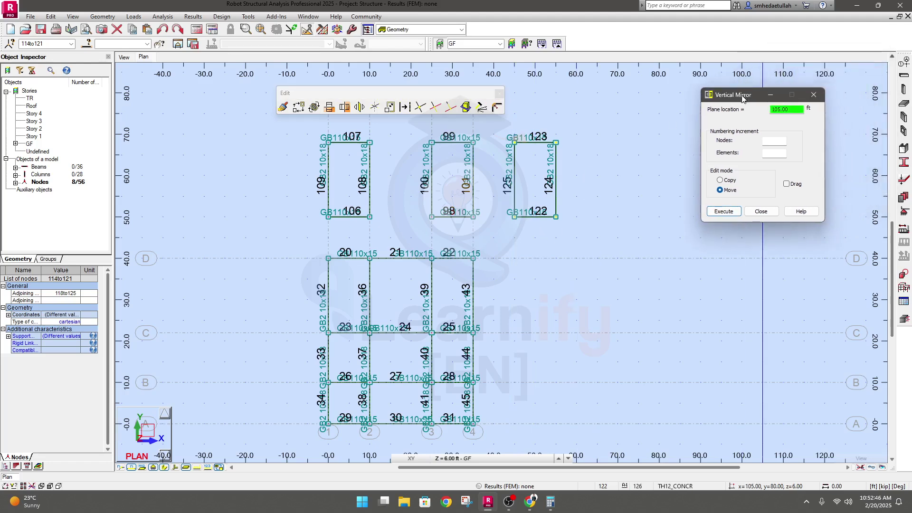
left_click(813, 97)
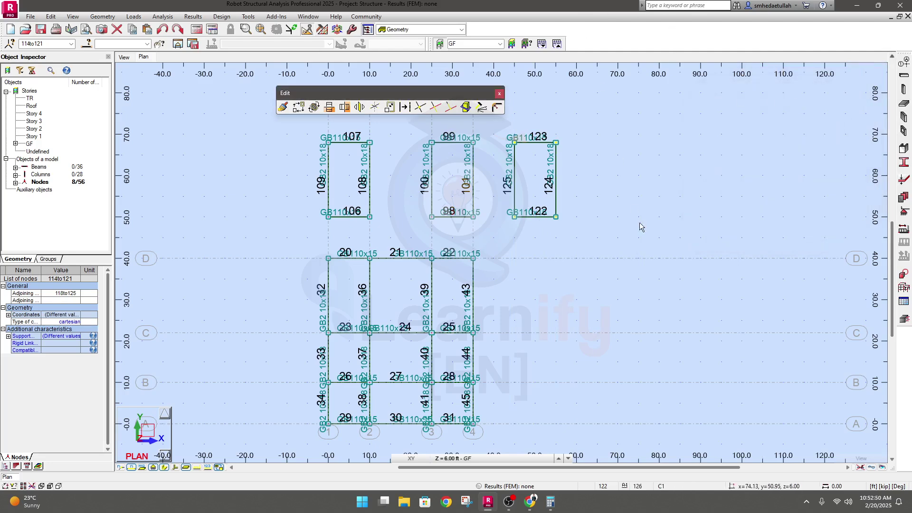